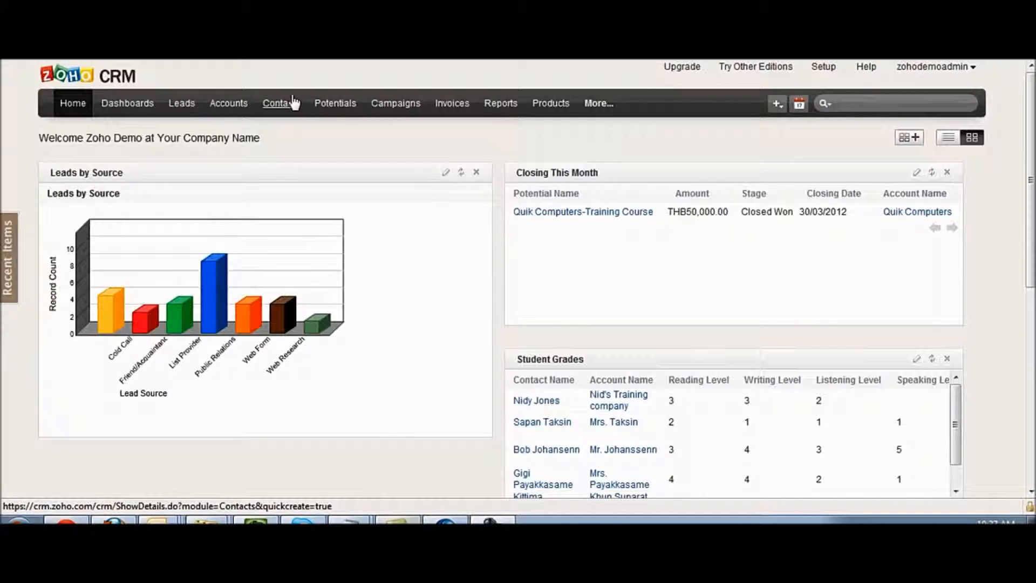
Step: Open the leads list and display the My Leads view
click(181, 108)
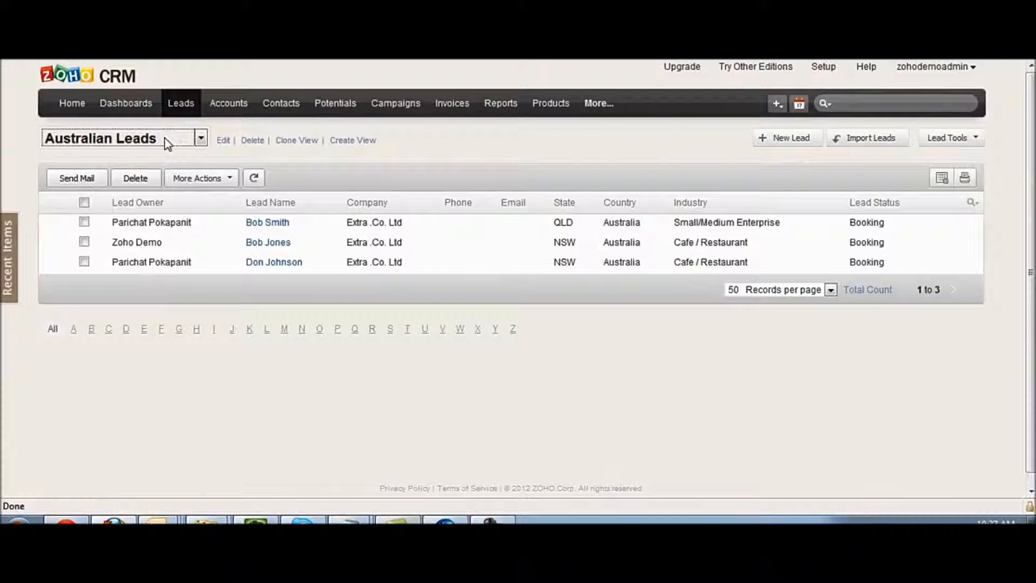
click(168, 139)
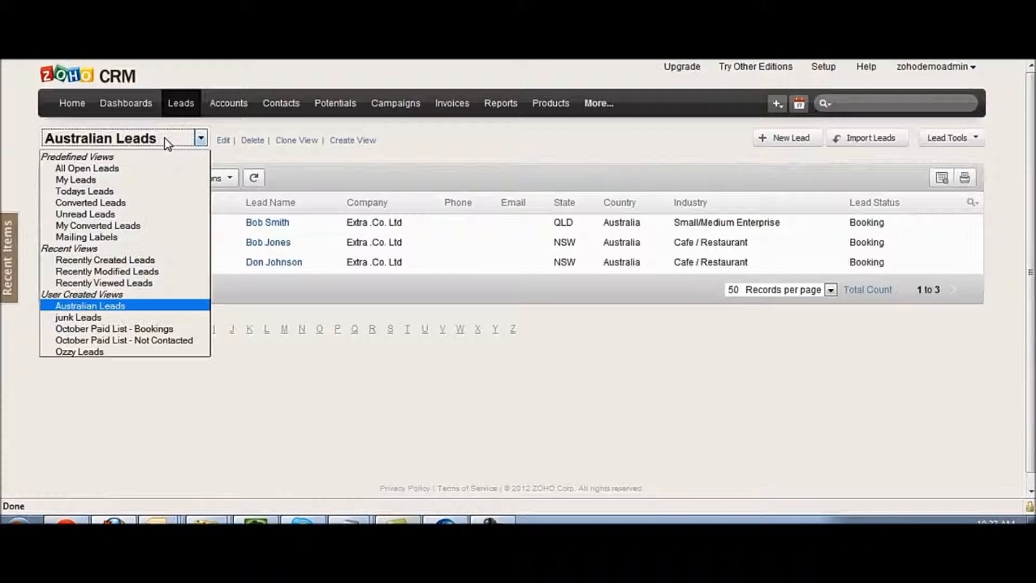
click(86, 180)
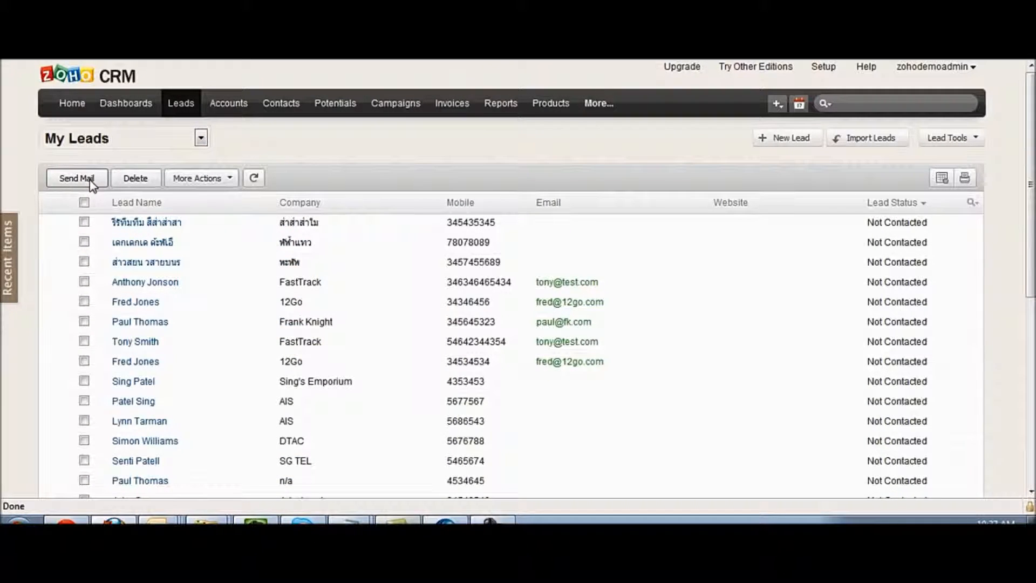
Step: Switch the leads list to the Australian Leads view
mouse_move(98, 139)
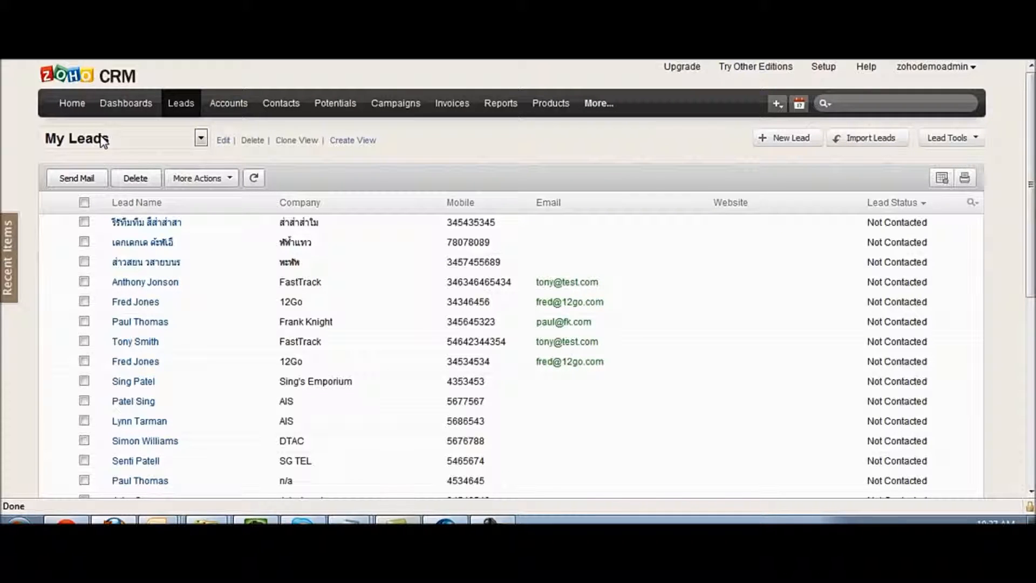
click(102, 140)
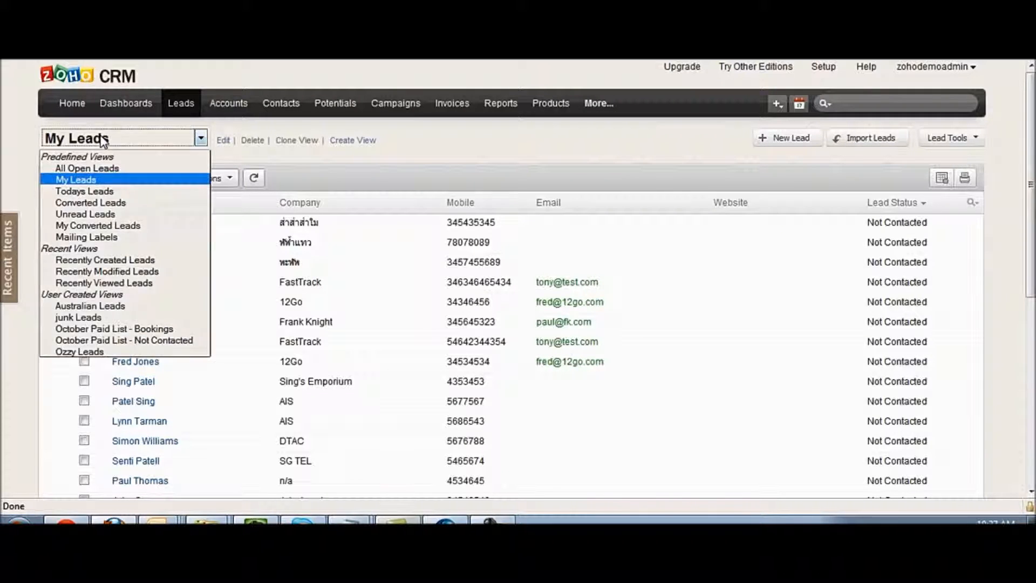
click(90, 305)
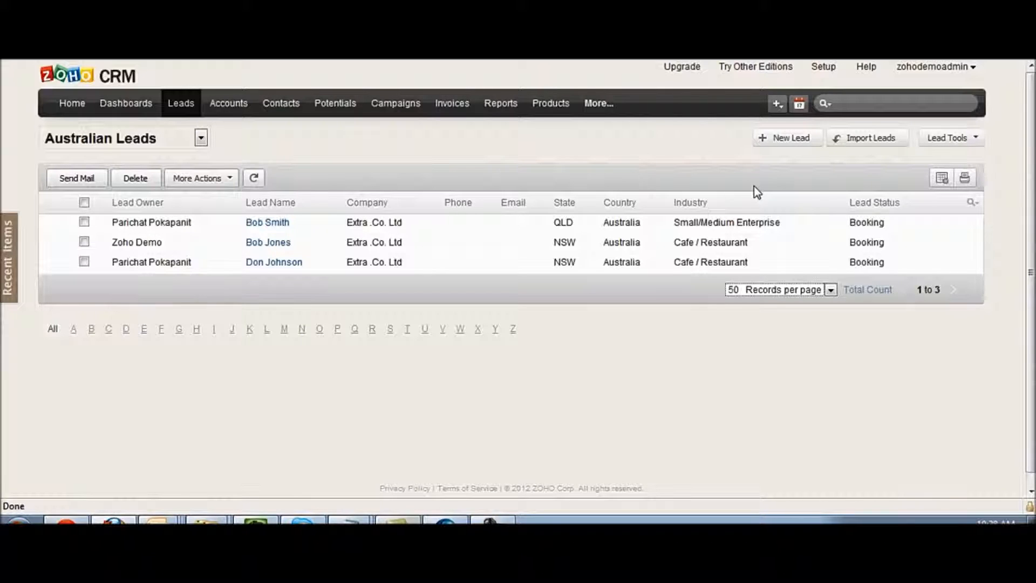
Step: Open the Australian Leads records in the Zoho Sheet view and select the columns from First Name to Country
click(942, 179)
click(941, 179)
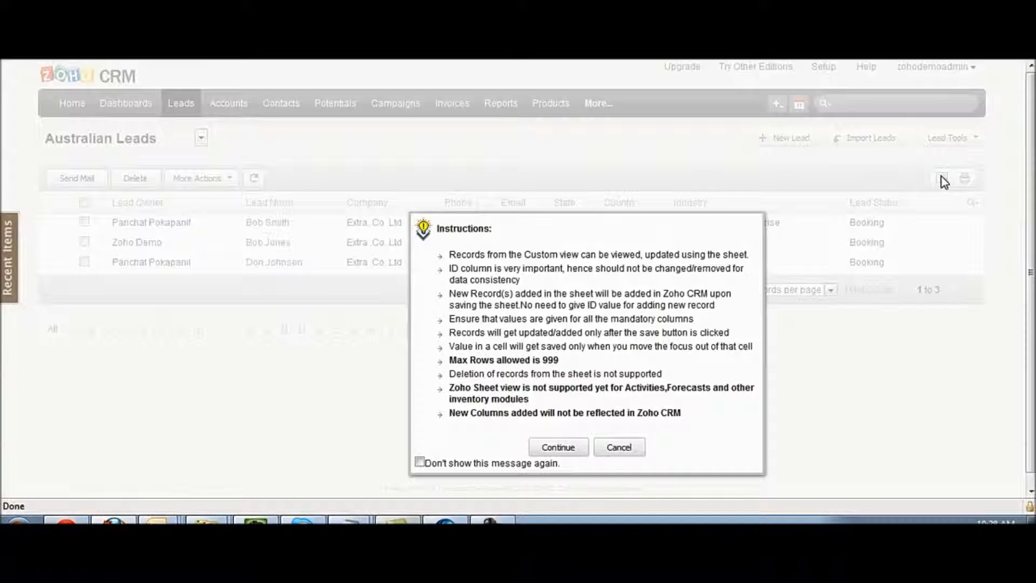
click(562, 448)
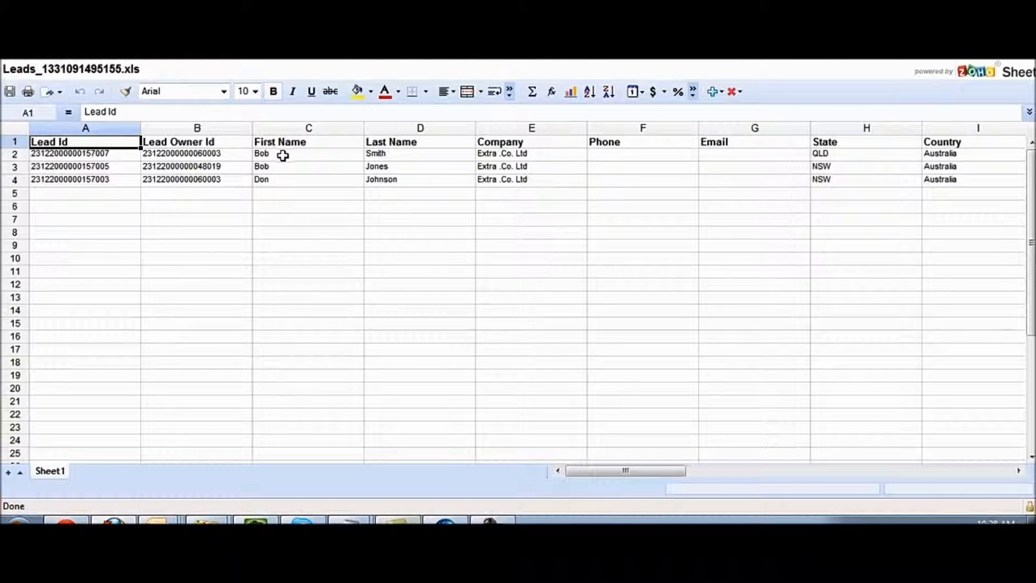
drag(299, 128, 932, 132)
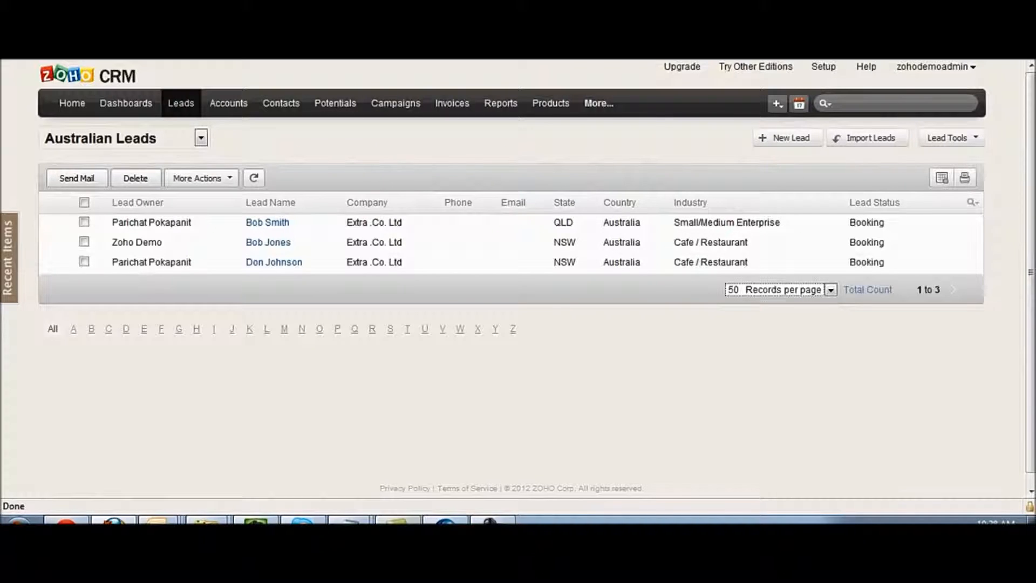
Step: Compare the Australian Leads view with its sheet, examining the First Name entries and the Email column
mouse_move(235, 141)
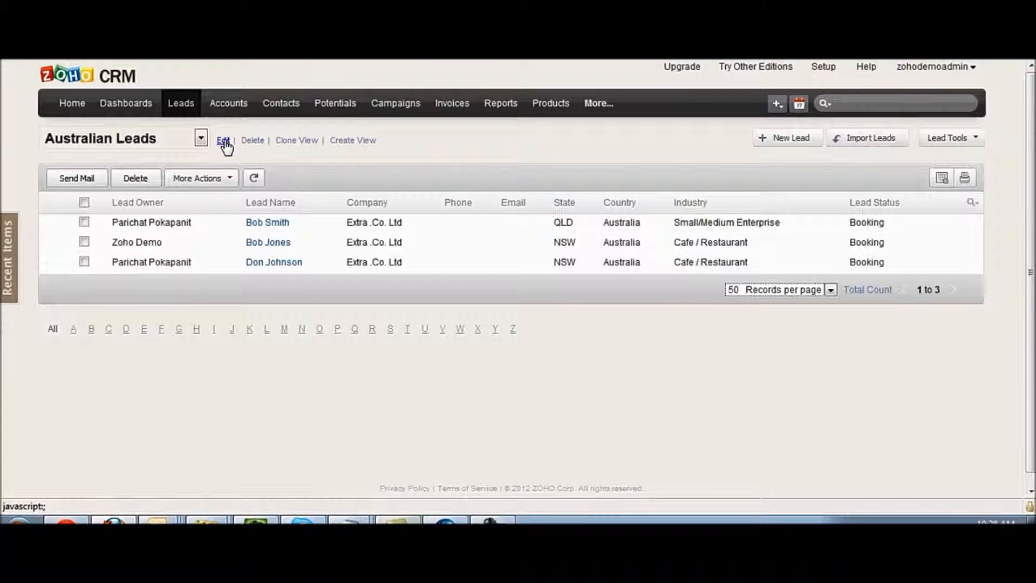
click(942, 181)
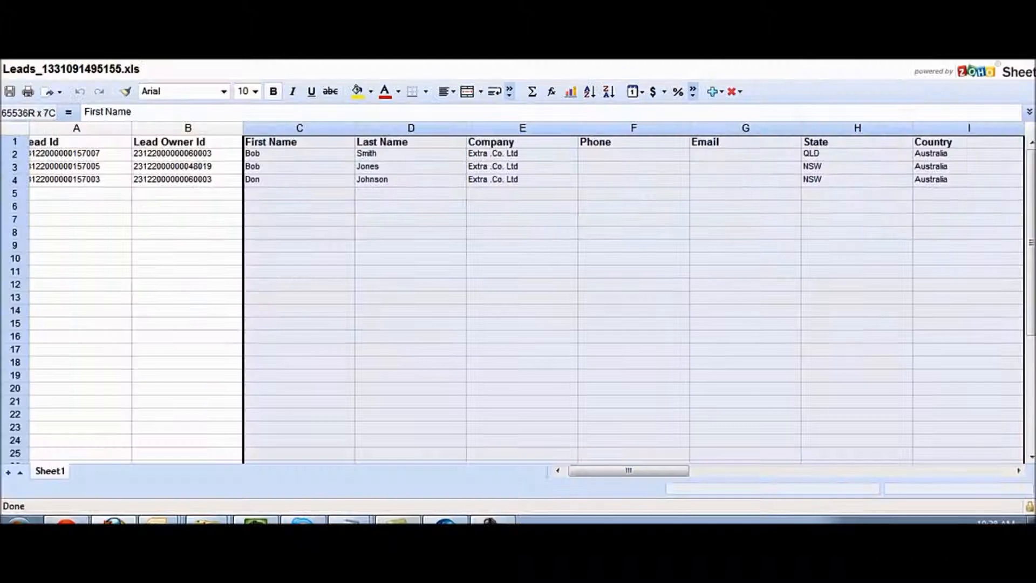
click(285, 181)
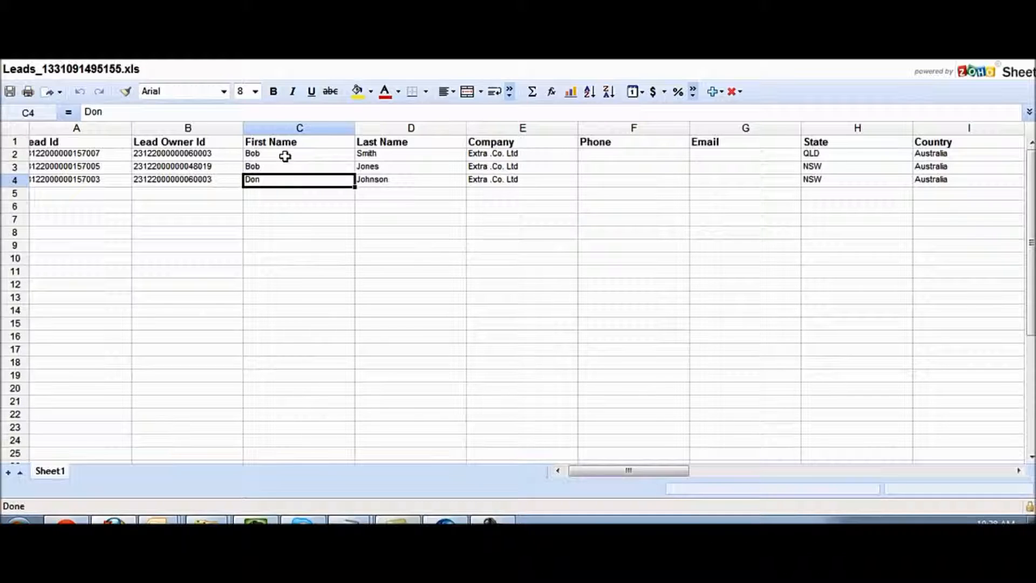
click(283, 153)
drag(283, 154, 279, 175)
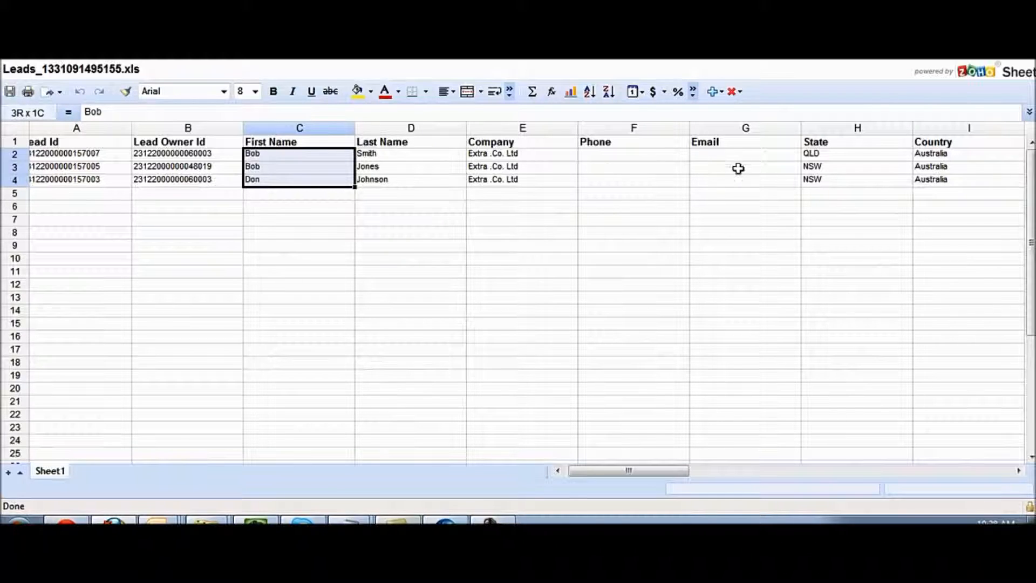
click(716, 153)
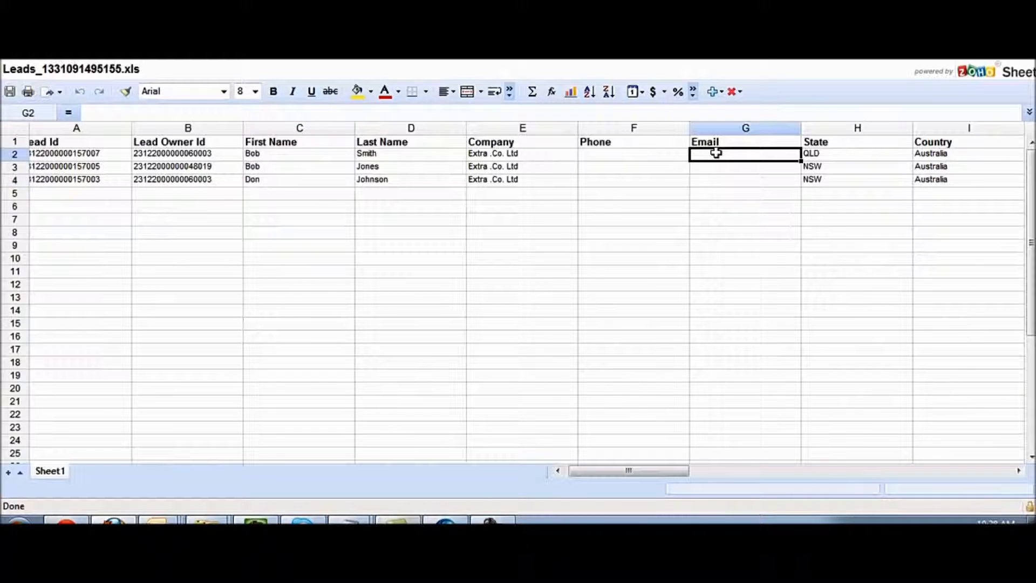
Step: Export the leads sheet as comma separated values and open the file with Microsoft Office Excel
click(60, 97)
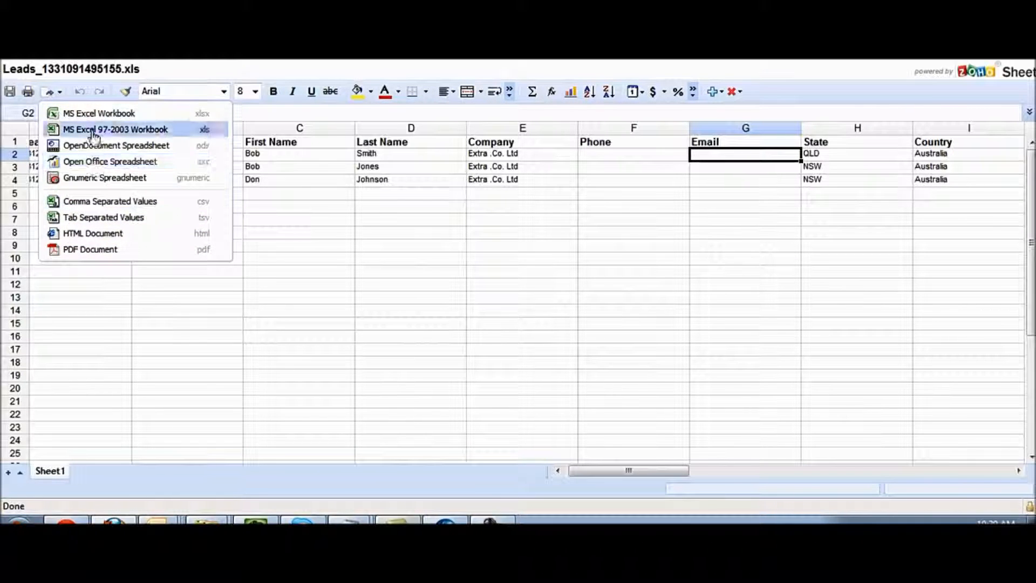
click(88, 199)
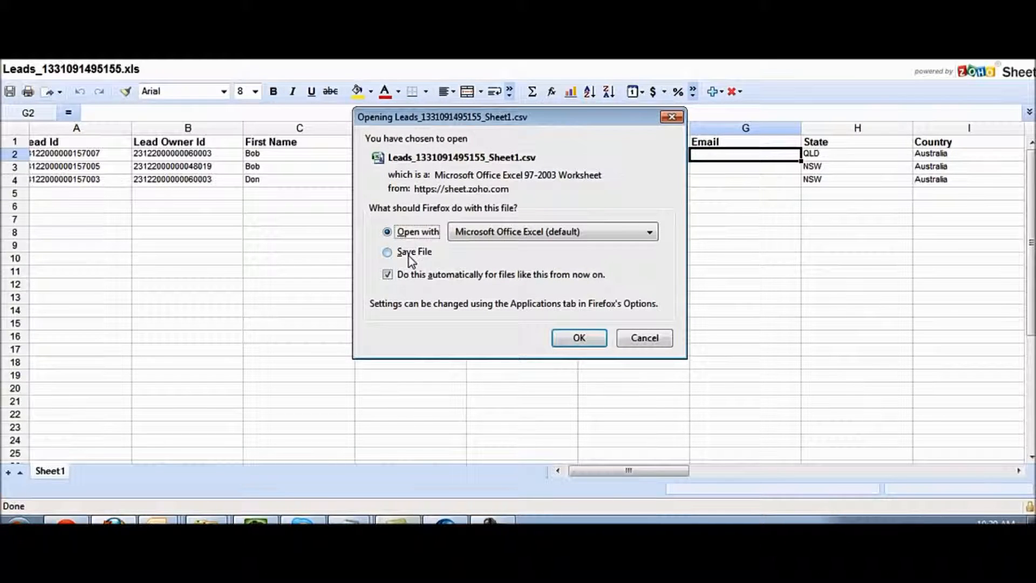
click(579, 337)
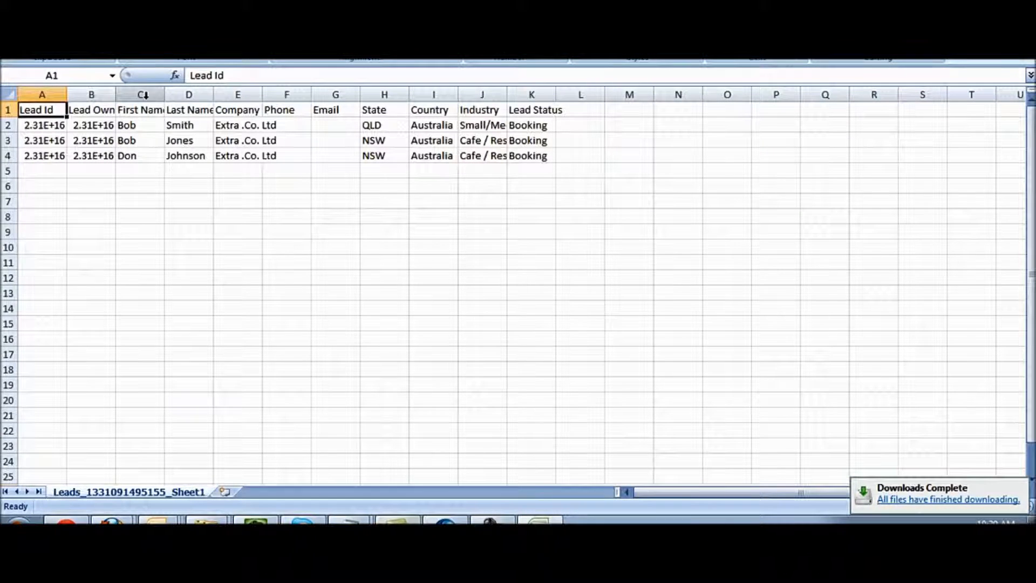
Step: Review the First Name to Company columns of the exported CSV file, and close the file and the download list
drag(145, 95, 237, 95)
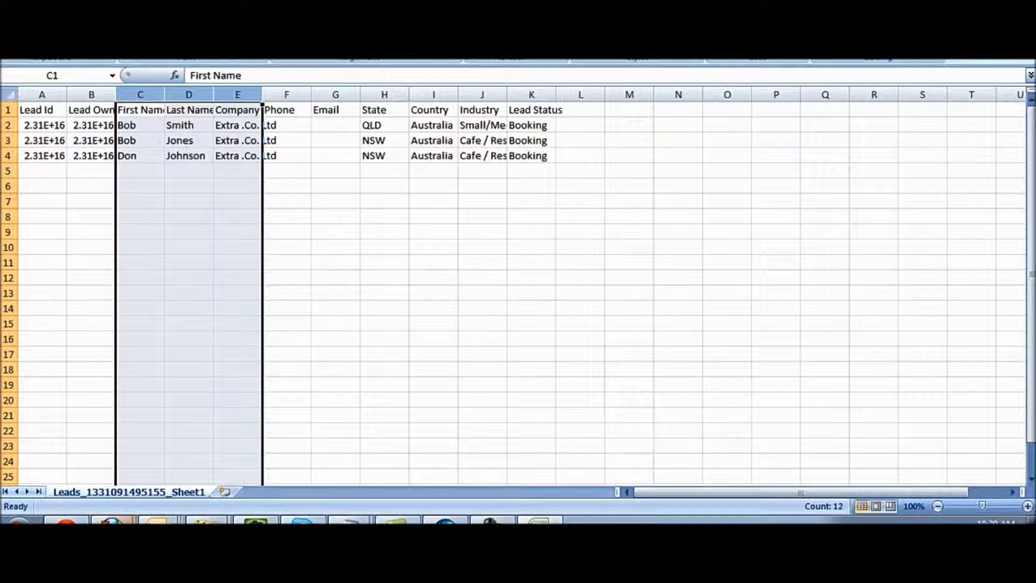
key(alt+F4)
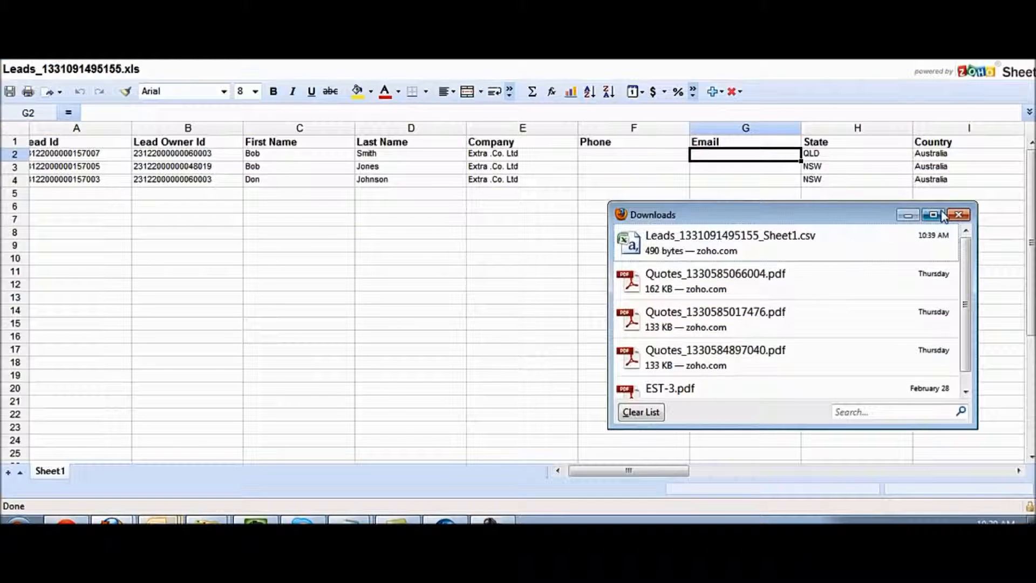
click(958, 215)
click(377, 205)
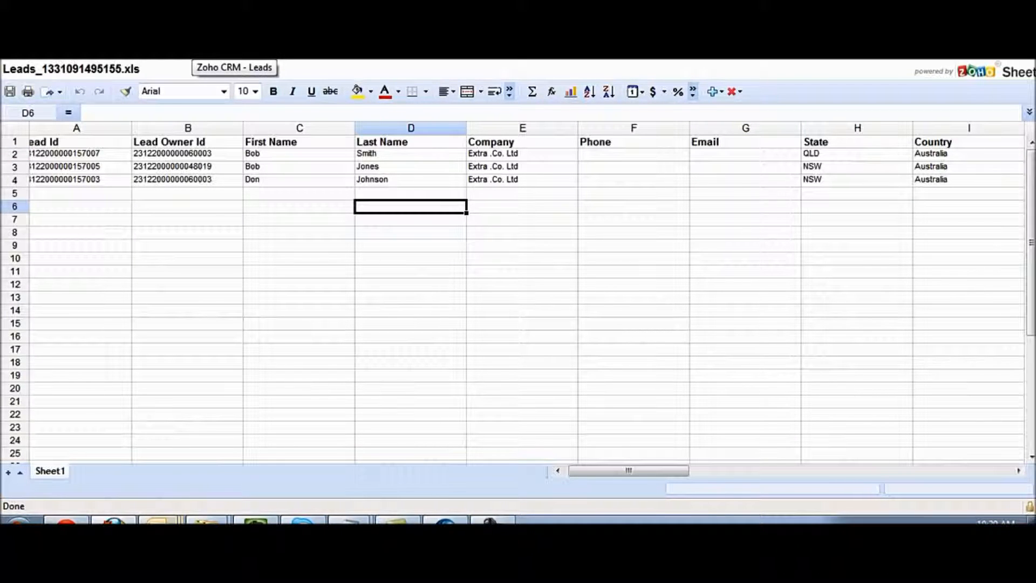
Step: Return to the Australian Leads list in Zoho CRM and check the available records-per-page options
click(194, 50)
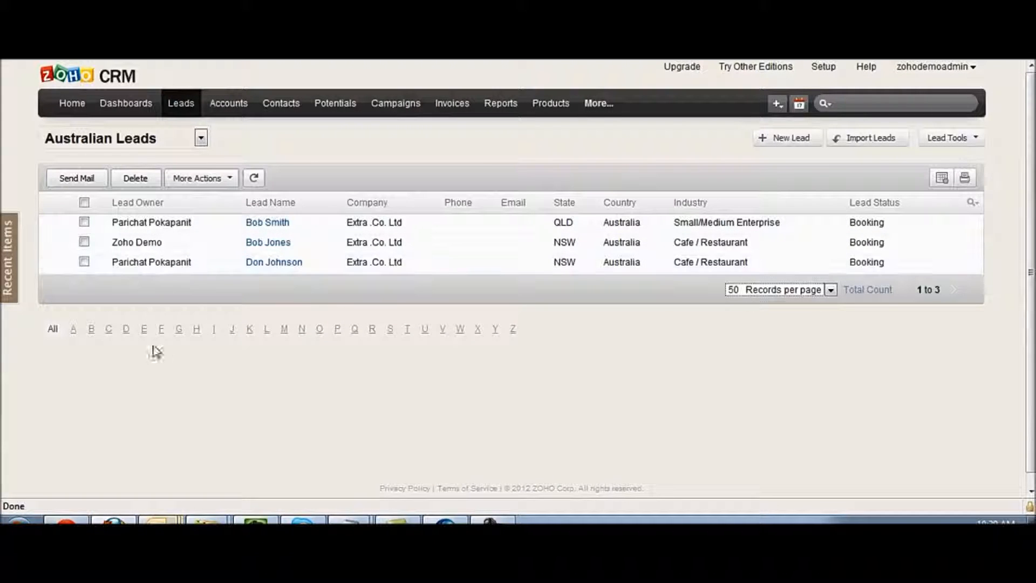
click(775, 290)
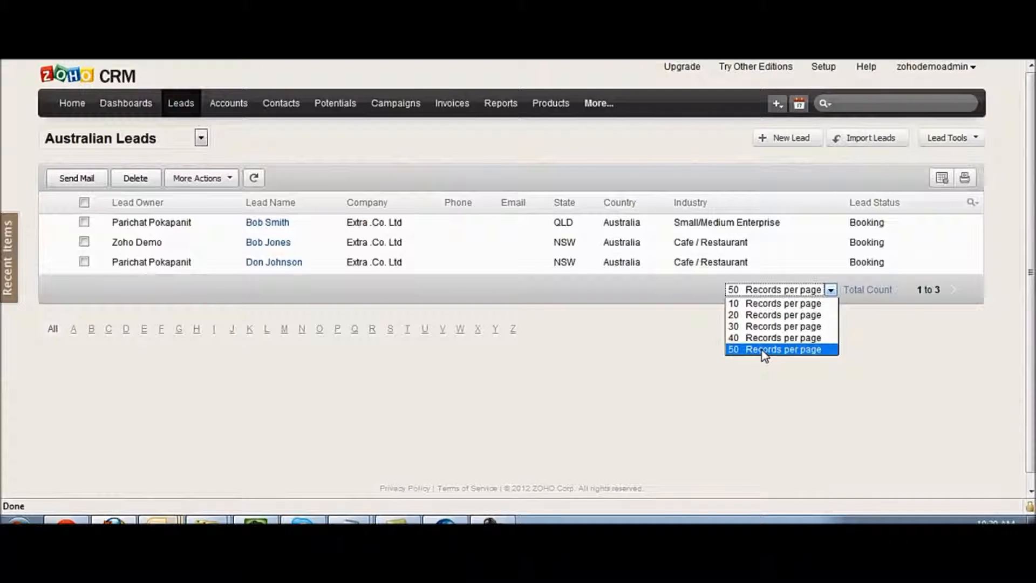
click(667, 327)
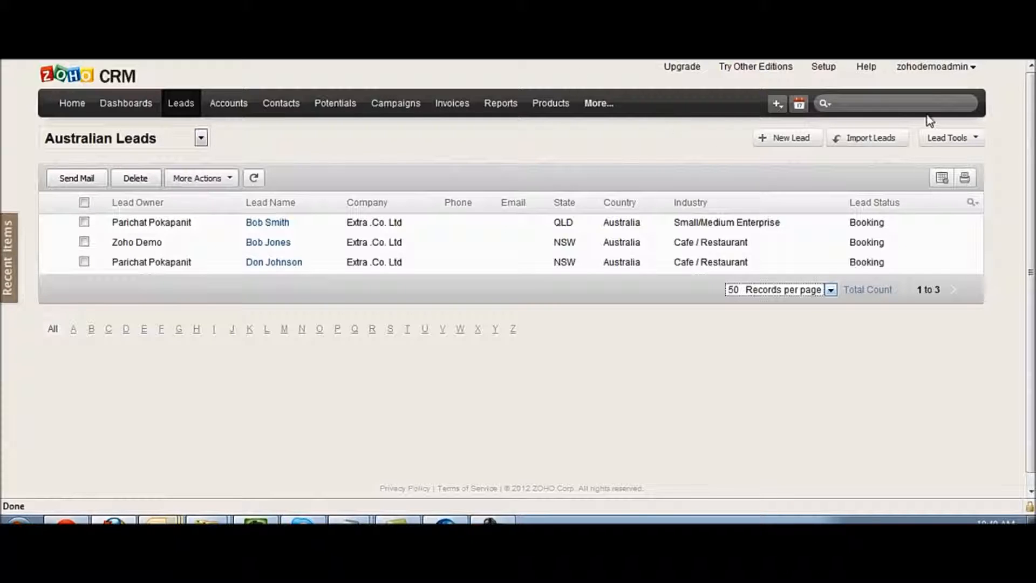
Step: Open the UK Leads report from the Lead Reports folder for customization
mouse_move(200, 141)
click(500, 108)
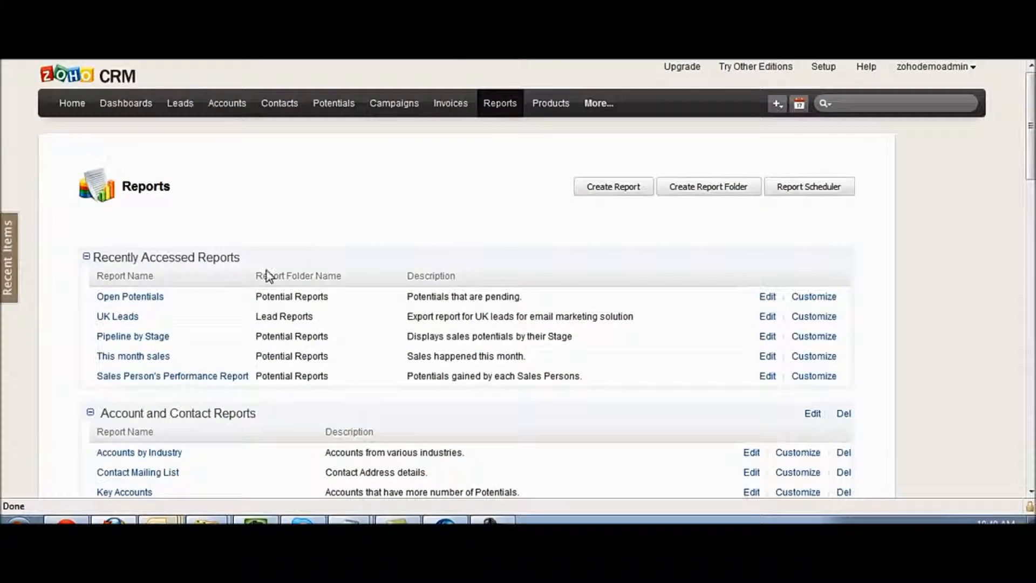
scroll(138, 294, down, 4)
scroll(132, 232, down, 3)
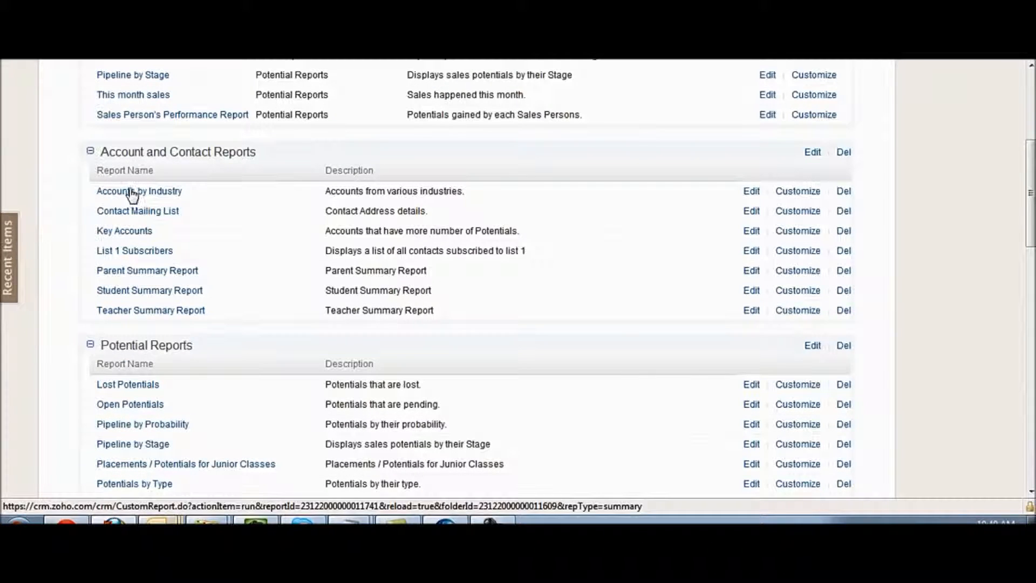
scroll(129, 195, down, 6)
scroll(126, 188, down, 3)
scroll(124, 194, down, 8)
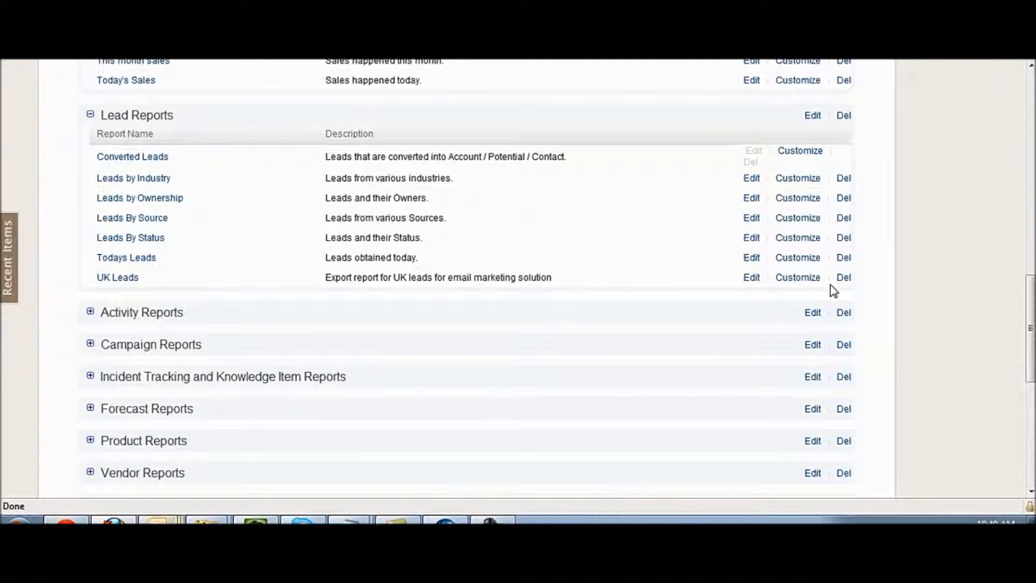
click(783, 279)
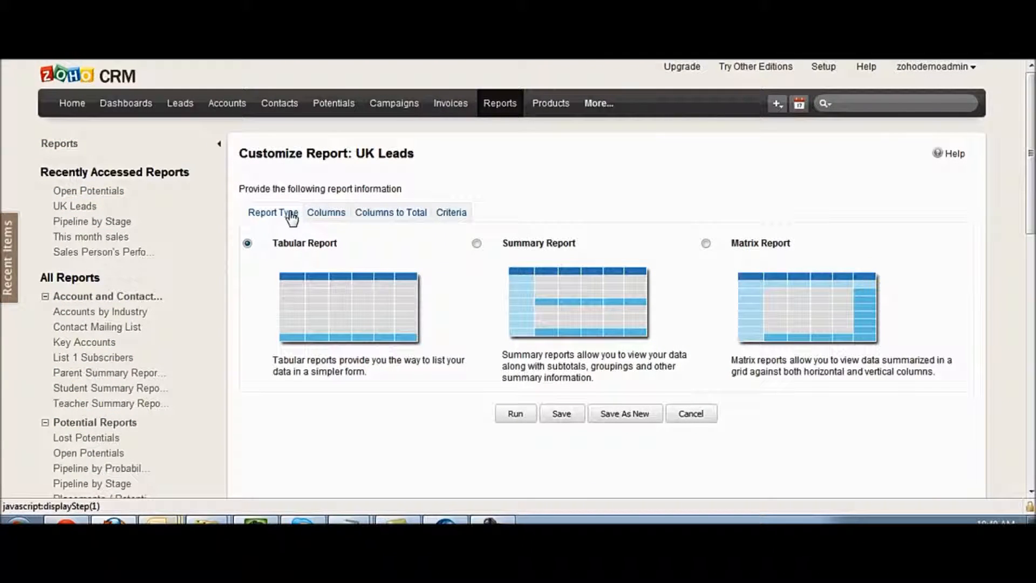
Step: Review the filter criteria of the UK Leads report and save the report
click(451, 214)
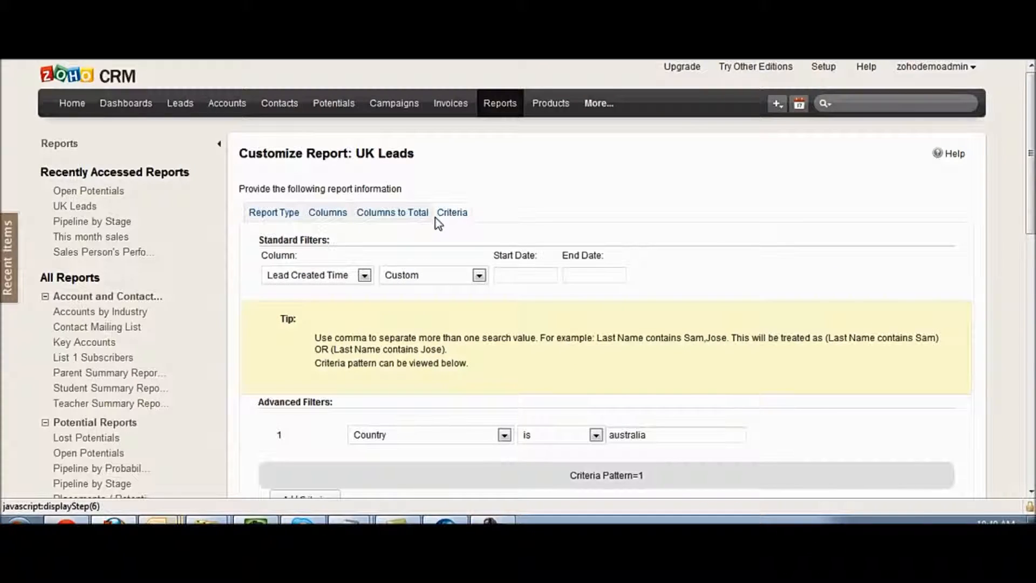
scroll(539, 308, down, 3)
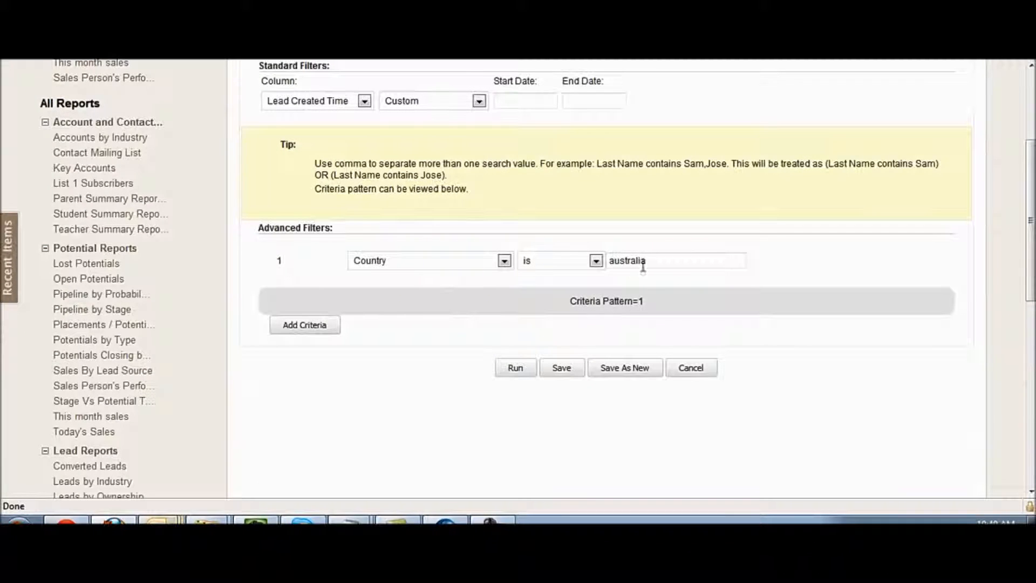
scroll(529, 258, up, 3)
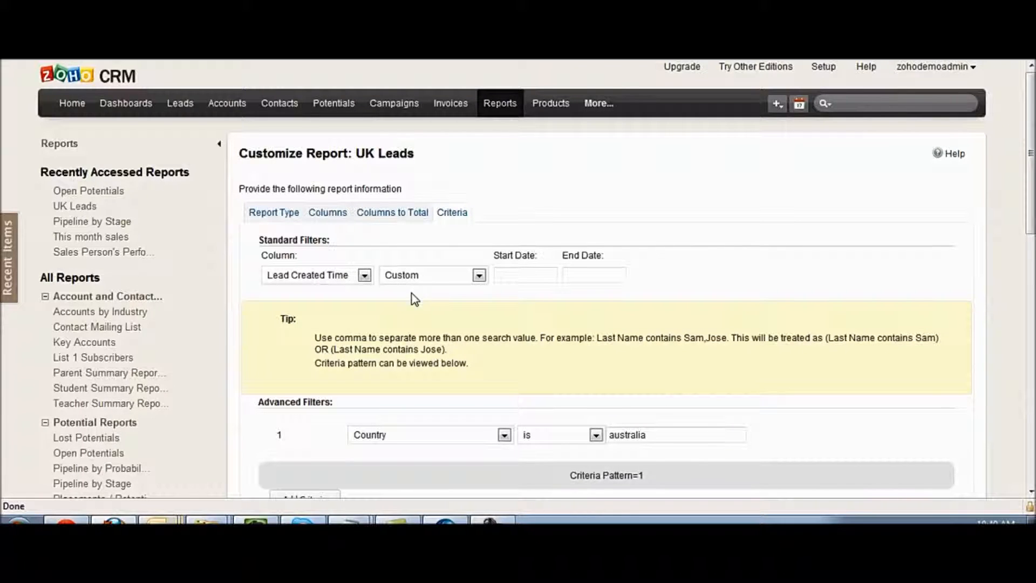
scroll(410, 302, down, 2)
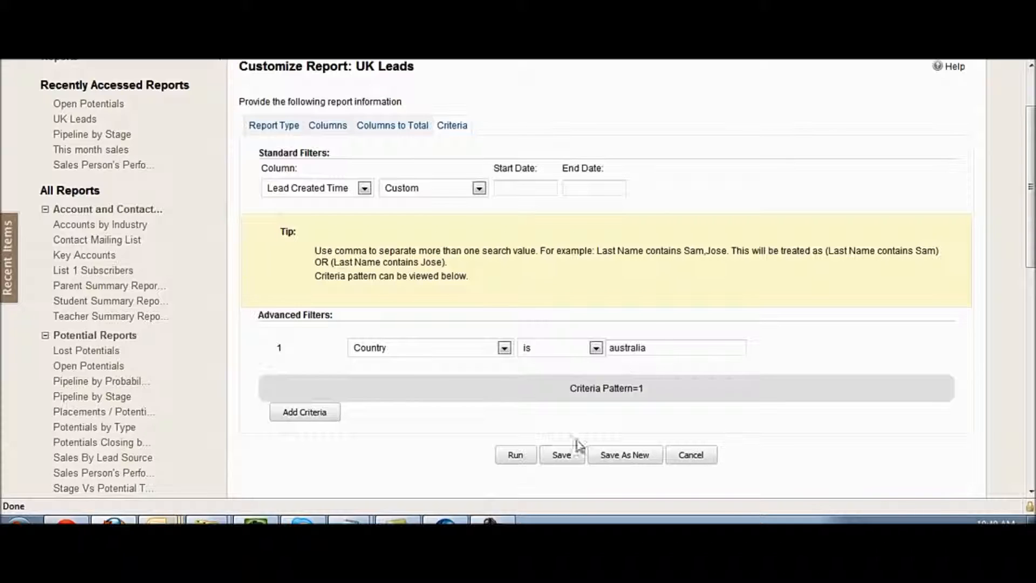
click(567, 460)
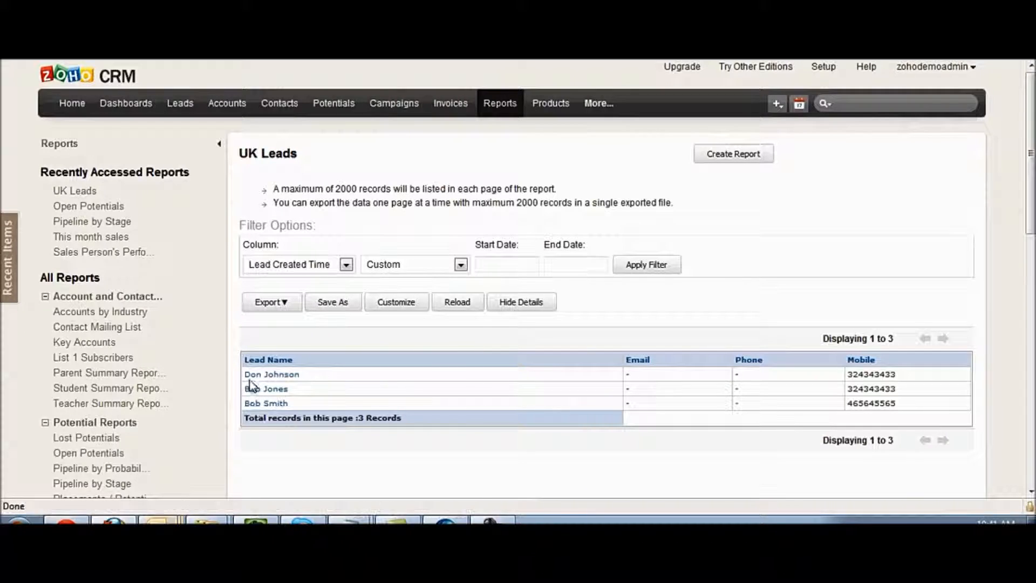
Step: Check the export formats offered for the UK Leads report and highlight the notes on record limits
click(285, 303)
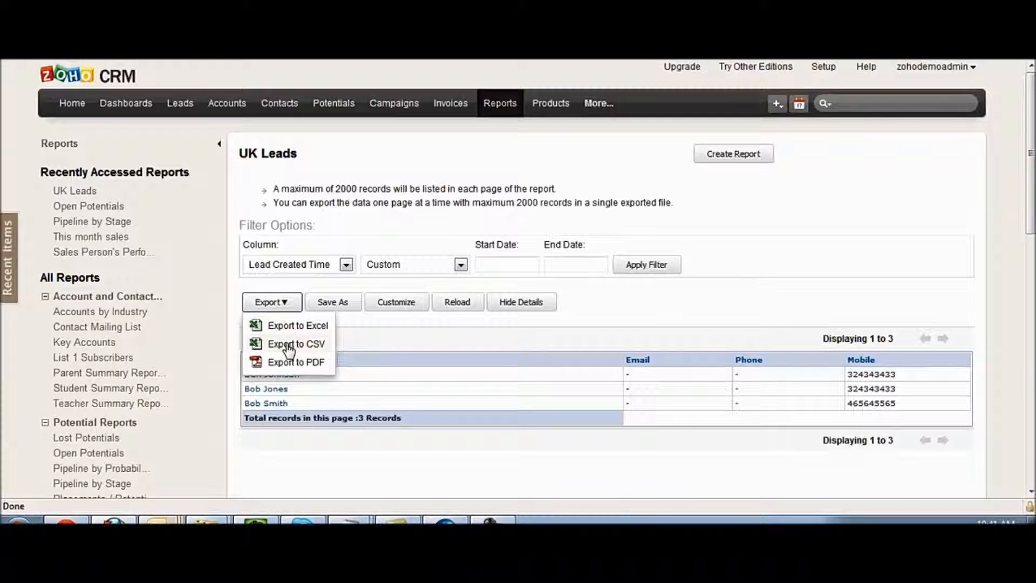
click(833, 282)
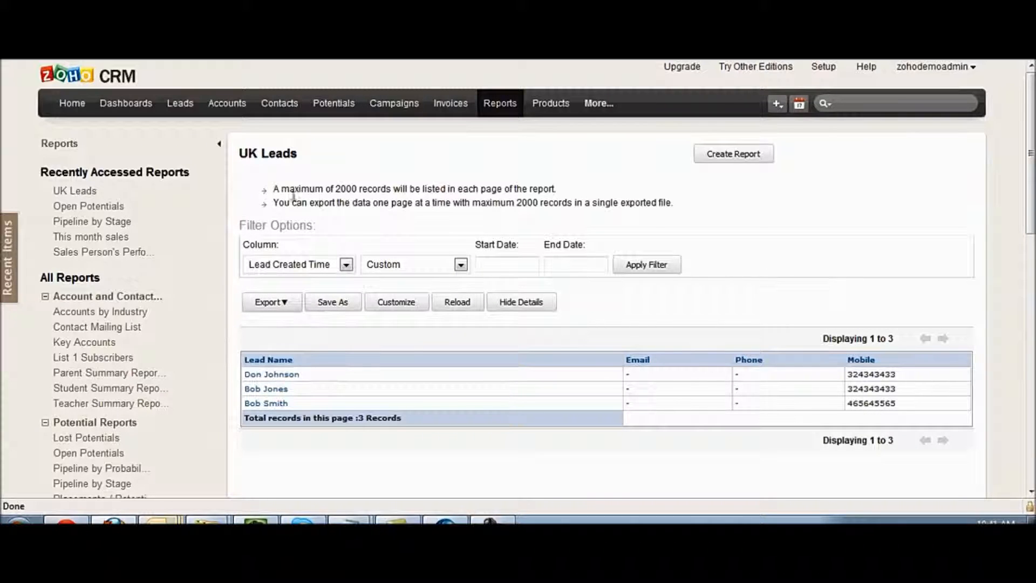
drag(276, 189, 672, 203)
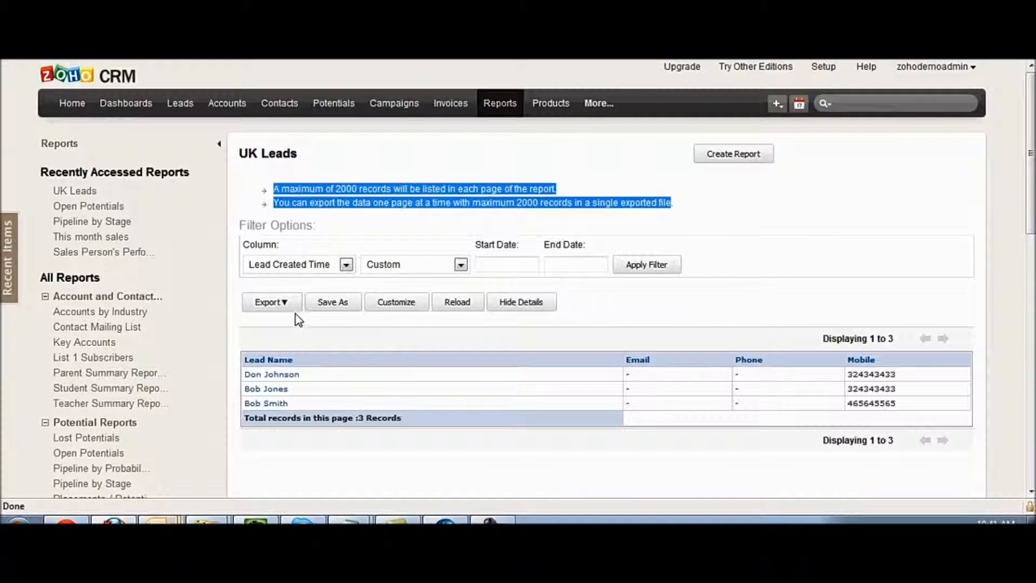
Step: Review the Excel, CSV and PDF export choices for the UK Leads report again and clear the text highlight
click(272, 302)
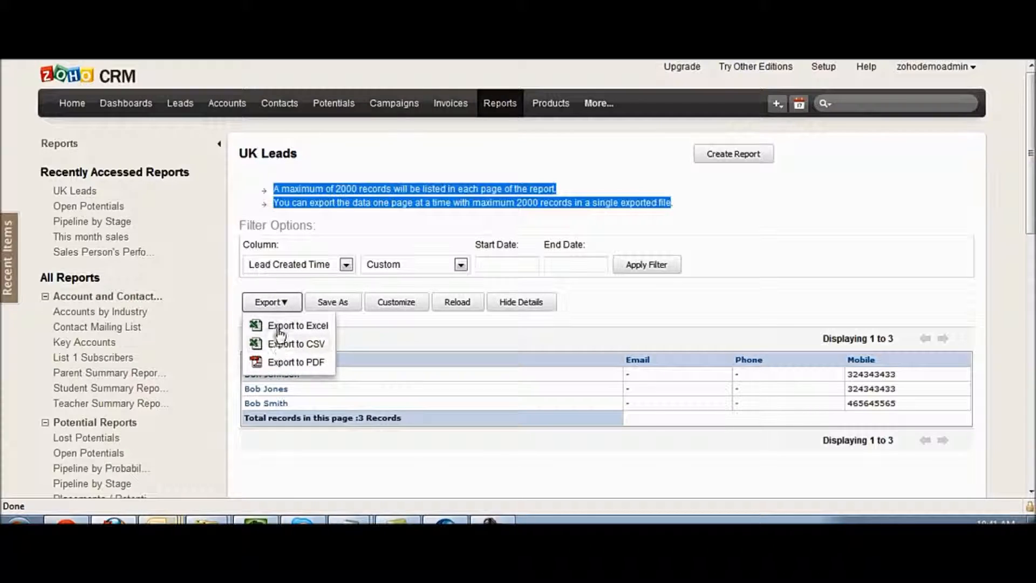
click(747, 319)
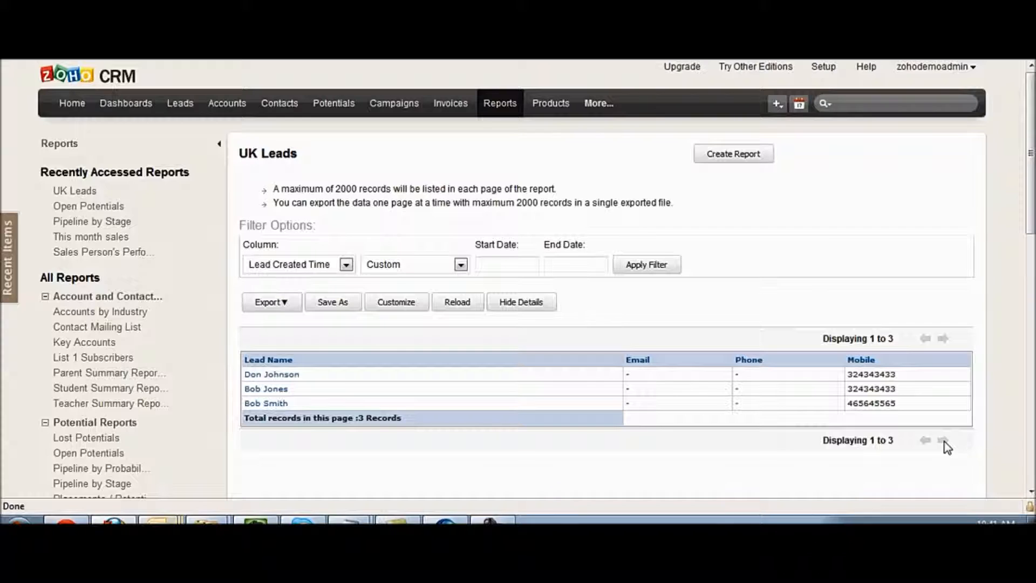
click(286, 302)
Step: Return to the Reports overview and look through the report folders, from recently accessed reports down to Training
click(486, 114)
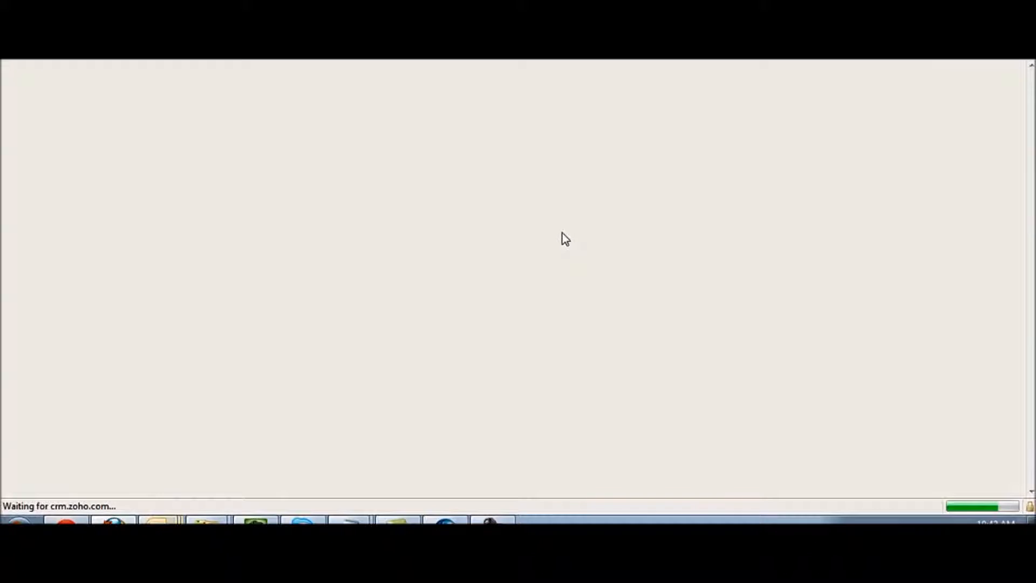
scroll(104, 277, down, 6)
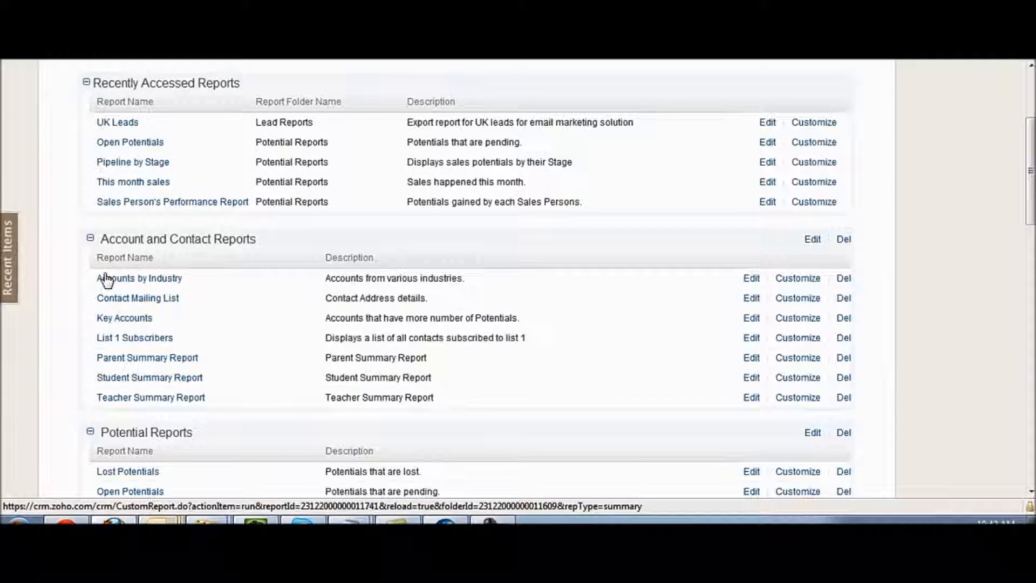
scroll(122, 231, down, 6)
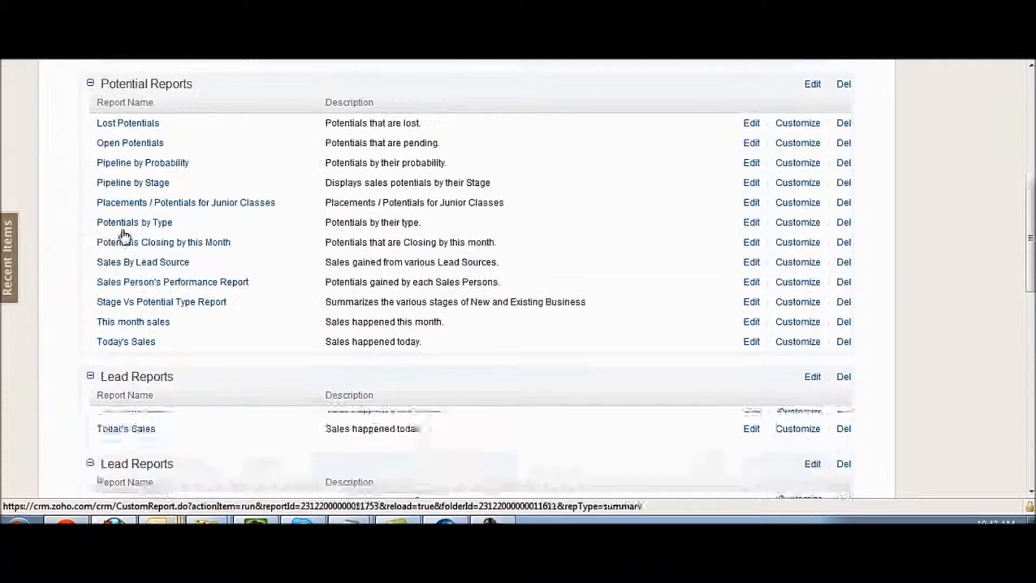
scroll(116, 218, down, 8)
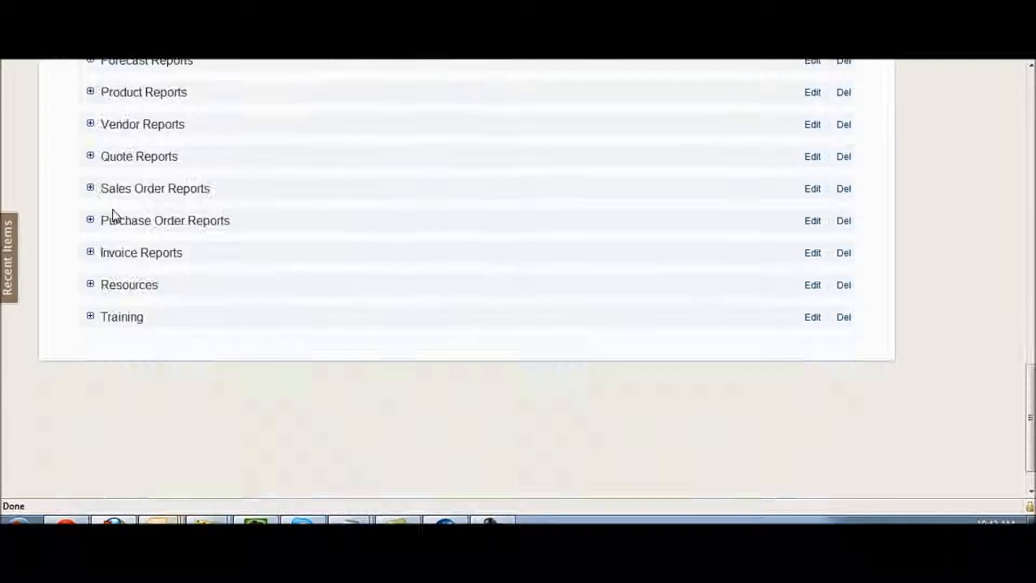
scroll(113, 216, up, 8)
scroll(113, 216, up, 5)
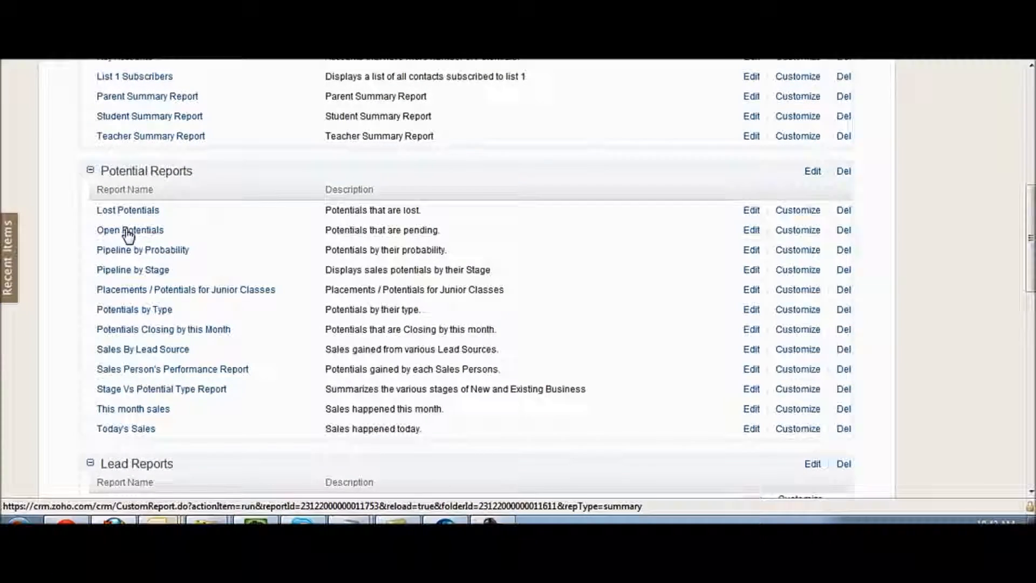
scroll(125, 232, up, 5)
scroll(126, 235, up, 3)
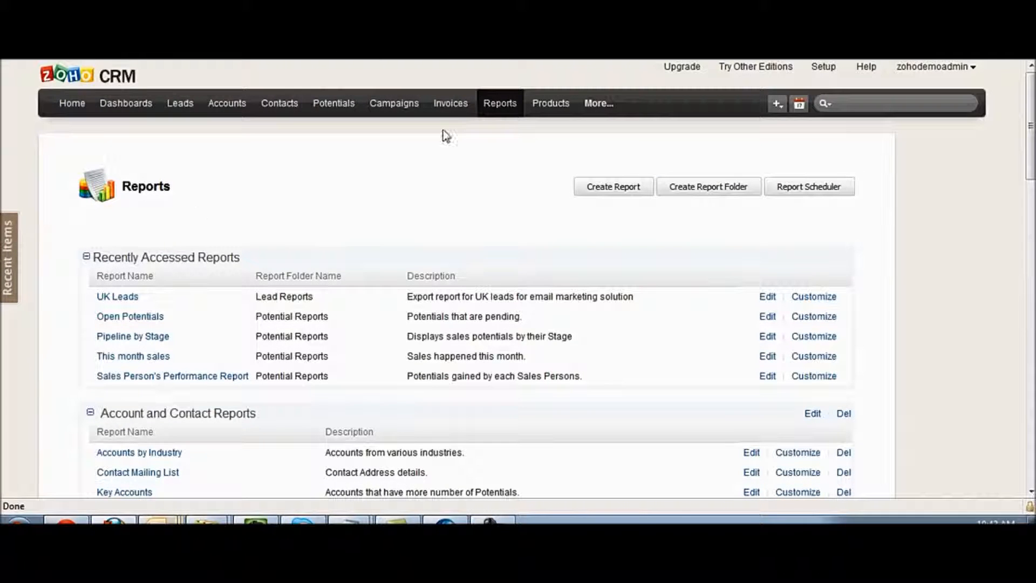